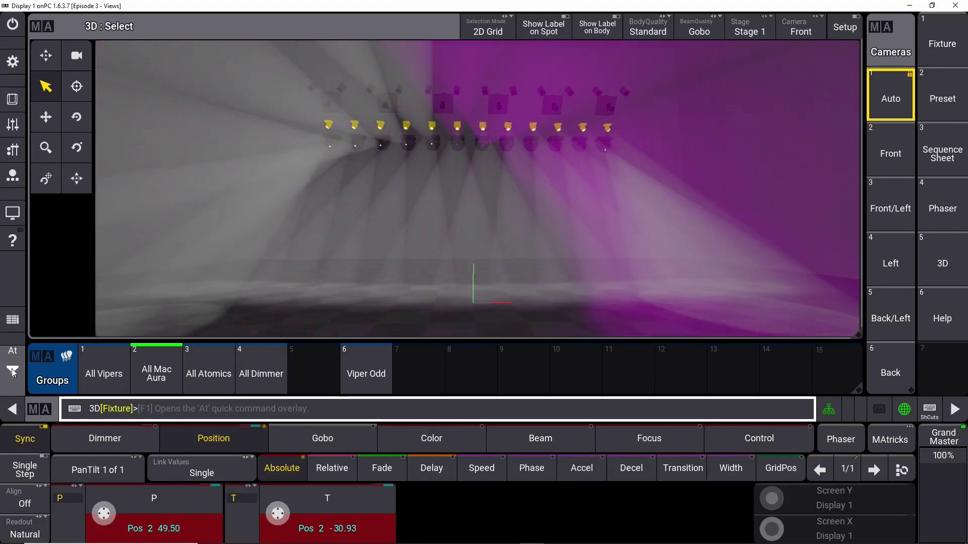
- Make the 3D stage view the active window
{"action": "left_click", "coordinate": [496, 122]}
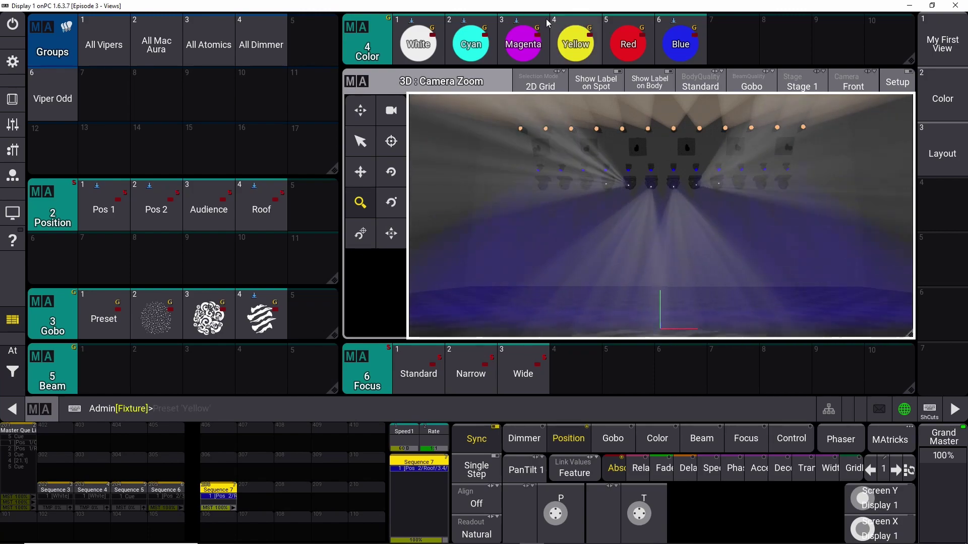
- Open the 3D window settings, move them off the stage, and set beam level near 102%
{"action": "left_click", "coordinate": [360, 85]}
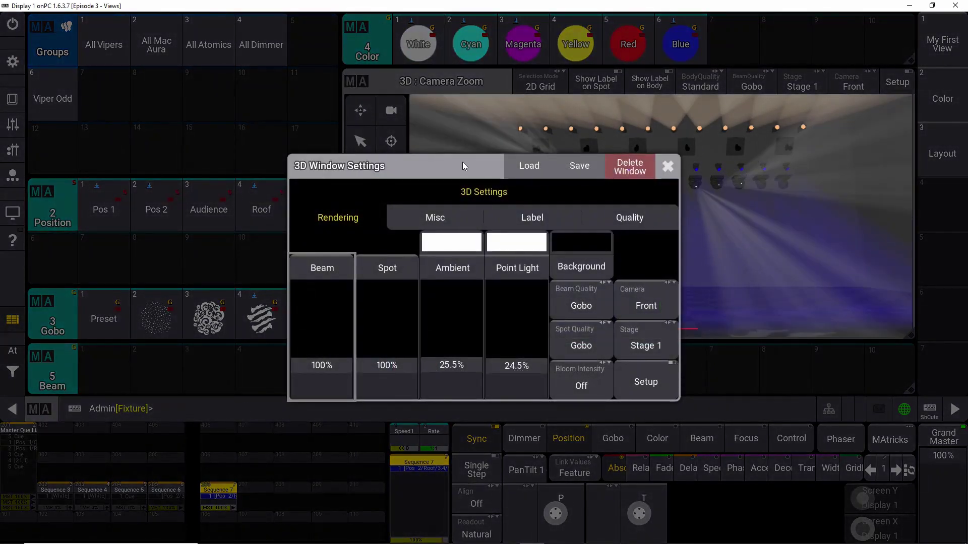
{"action": "left_click_drag", "start_coordinate": [462, 162], "coordinate": [184, 286]}
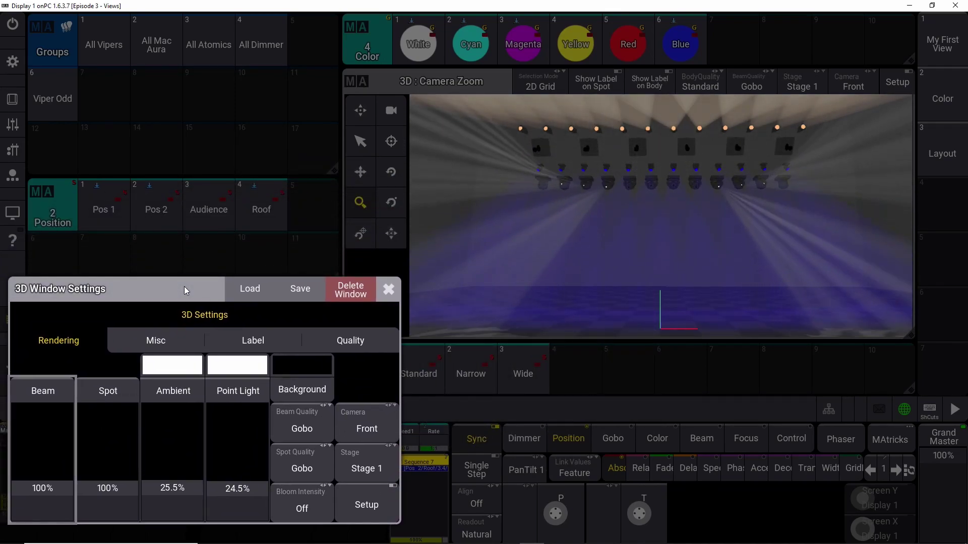
{"action": "left_click_drag", "start_coordinate": [55, 484], "coordinate": [35, 410]}
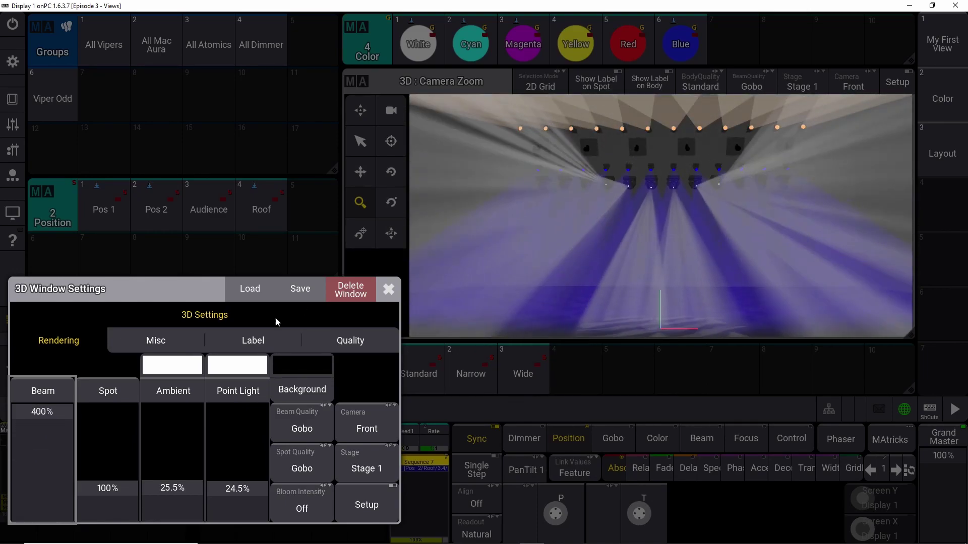
{"action": "left_click_drag", "start_coordinate": [43, 412], "coordinate": [52, 530]}
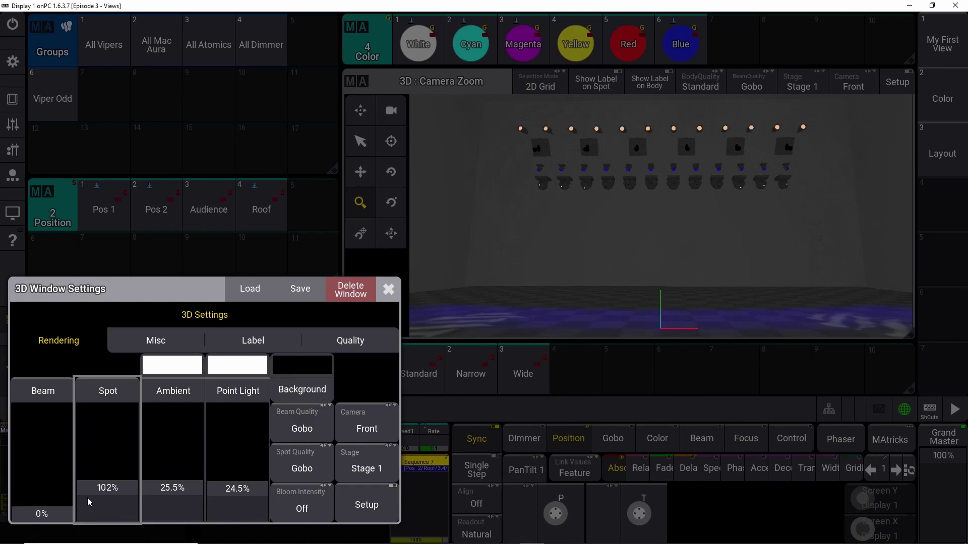
{"action": "left_click_drag", "start_coordinate": [60, 512], "coordinate": [54, 485]}
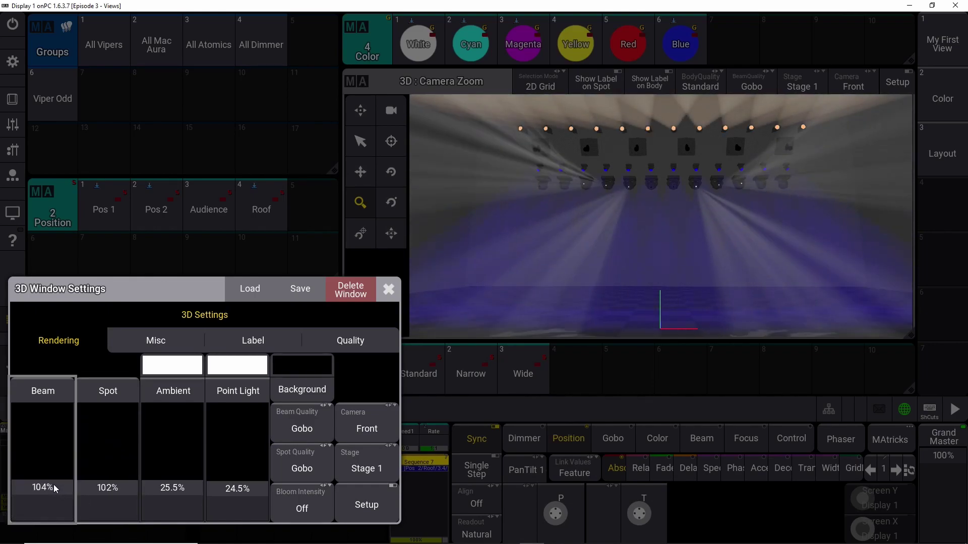
{"action": "left_click_drag", "start_coordinate": [91, 488], "coordinate": [64, 487]}
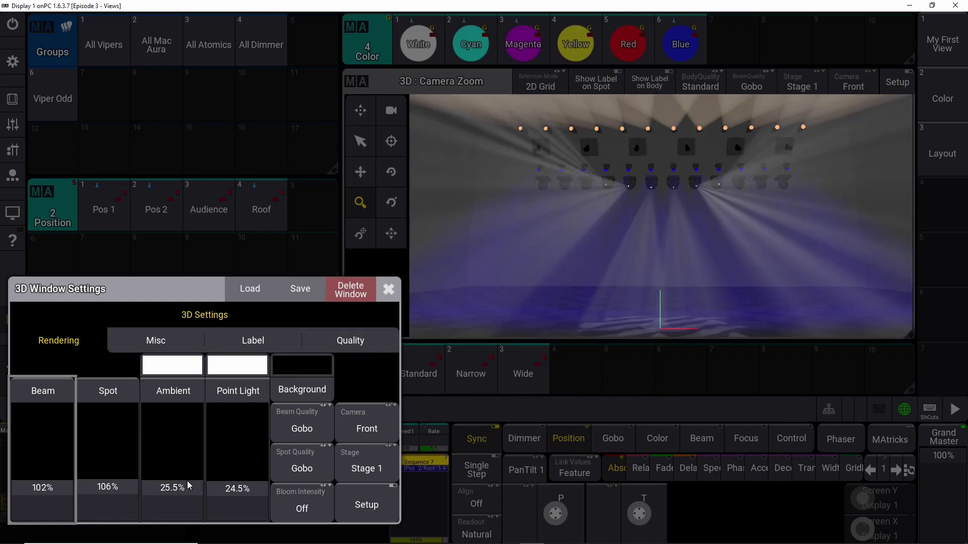
- Set ambient light to about 4.4% and point light to about 5.4%
{"action": "left_click_drag", "start_coordinate": [188, 487], "coordinate": [188, 517]}
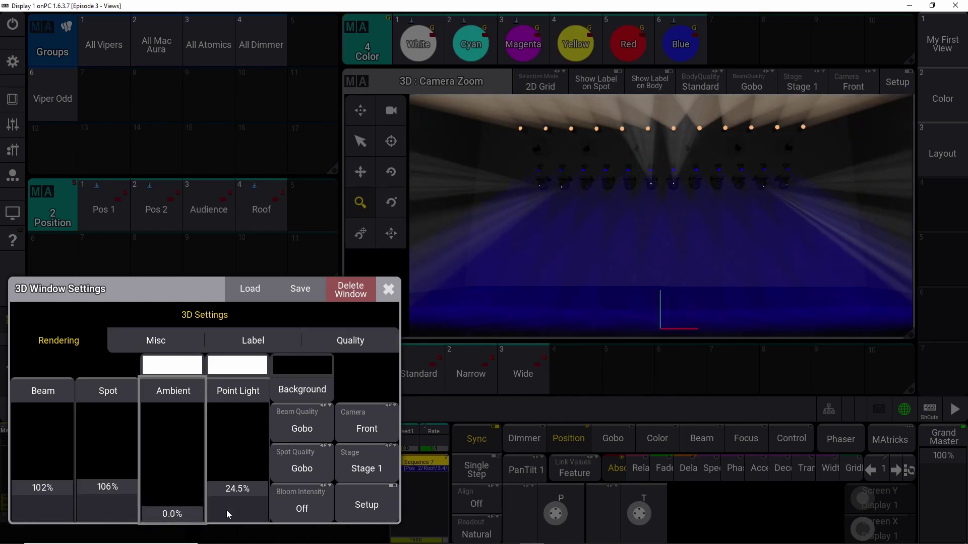
{"action": "left_click_drag", "start_coordinate": [254, 487], "coordinate": [248, 520]}
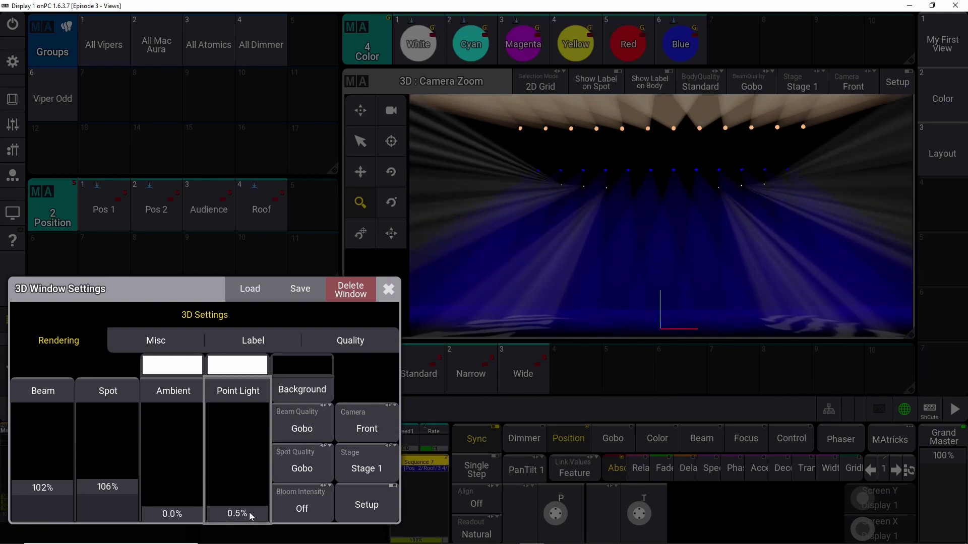
{"action": "left_click_drag", "start_coordinate": [249, 516], "coordinate": [249, 511]}
{"action": "mouse_move", "coordinate": [173, 518]}
{"action": "left_mouse_down"}
{"action": "mouse_move", "coordinate": [173, 510]}
{"action": "mouse_move", "coordinate": [241, 508]}
{"action": "left_mouse_up"}
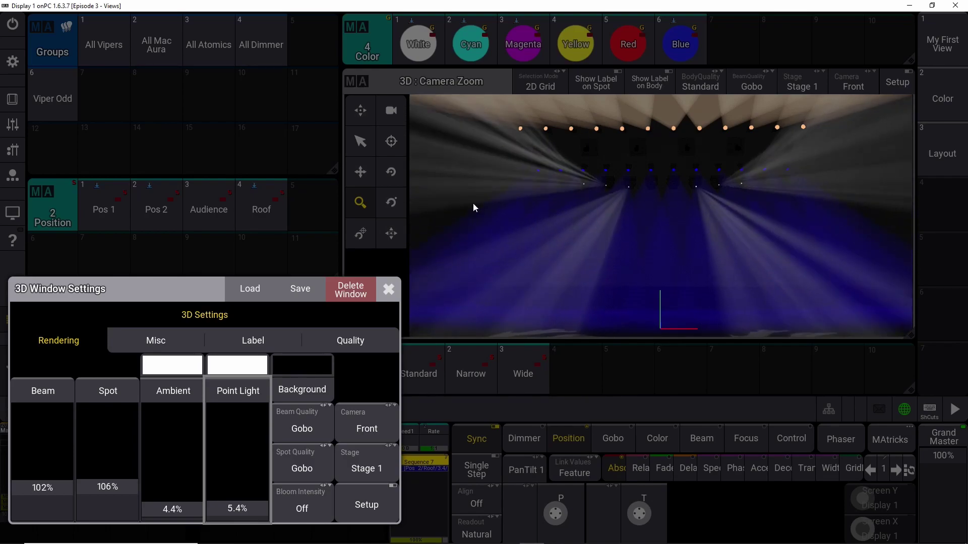
- Set the beam quality to High Shadow Fancy
{"action": "left_click", "coordinate": [301, 428]}
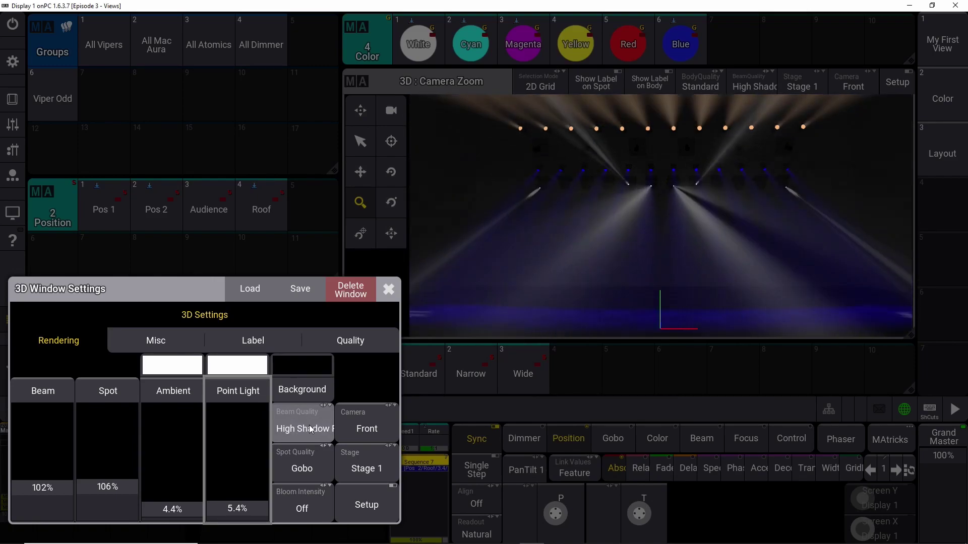
{"action": "left_click", "coordinate": [310, 428]}
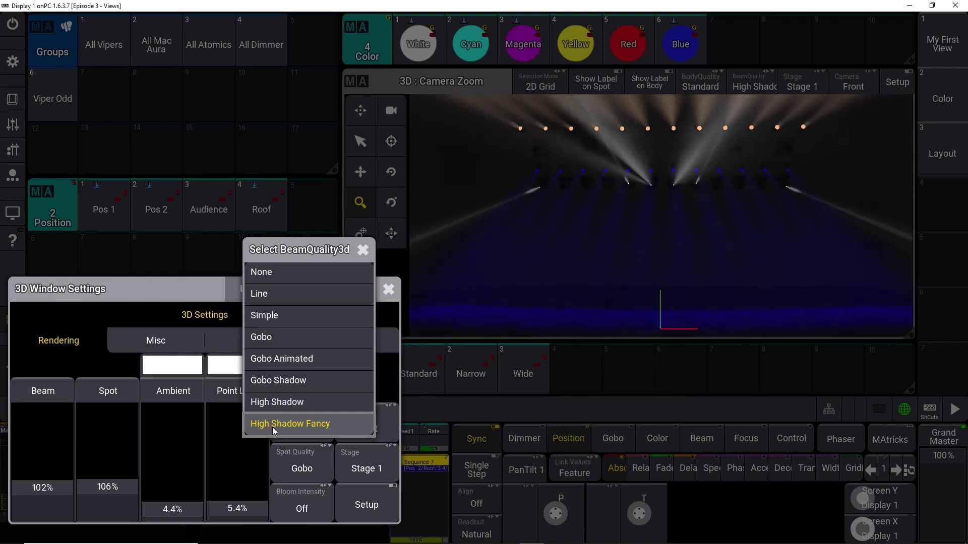
{"action": "left_click", "coordinate": [273, 427]}
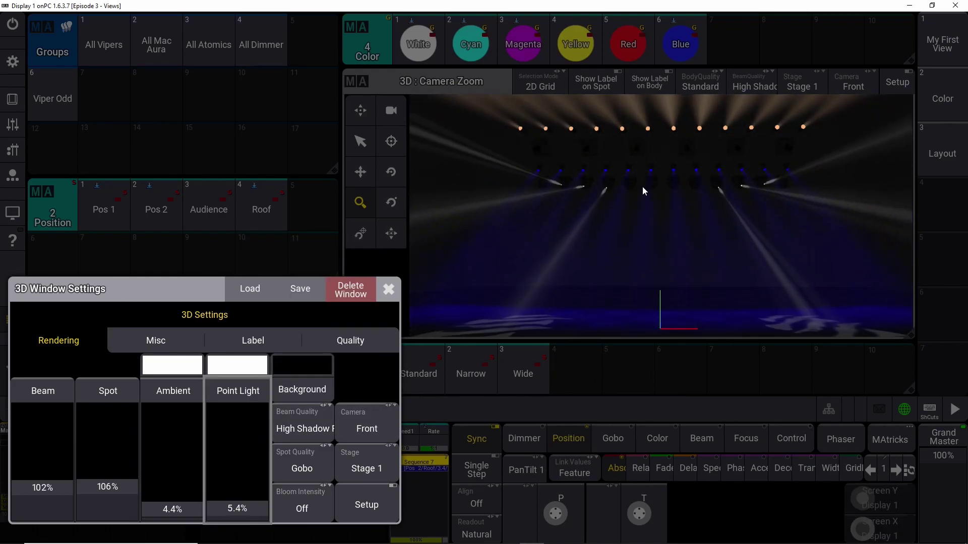
- Keep spot quality at Gobo and switch bloom intensity on
{"action": "left_click", "coordinate": [293, 464]}
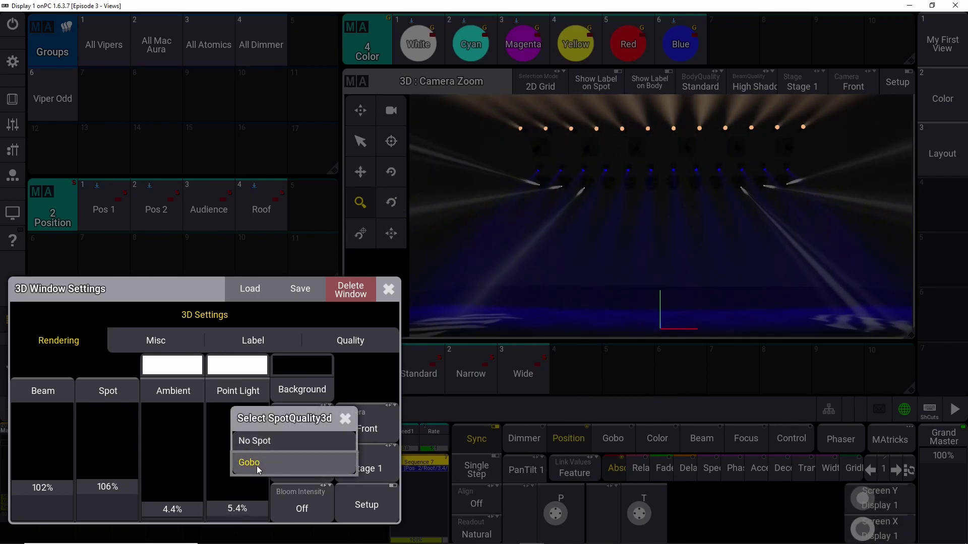
{"action": "left_click", "coordinate": [256, 466]}
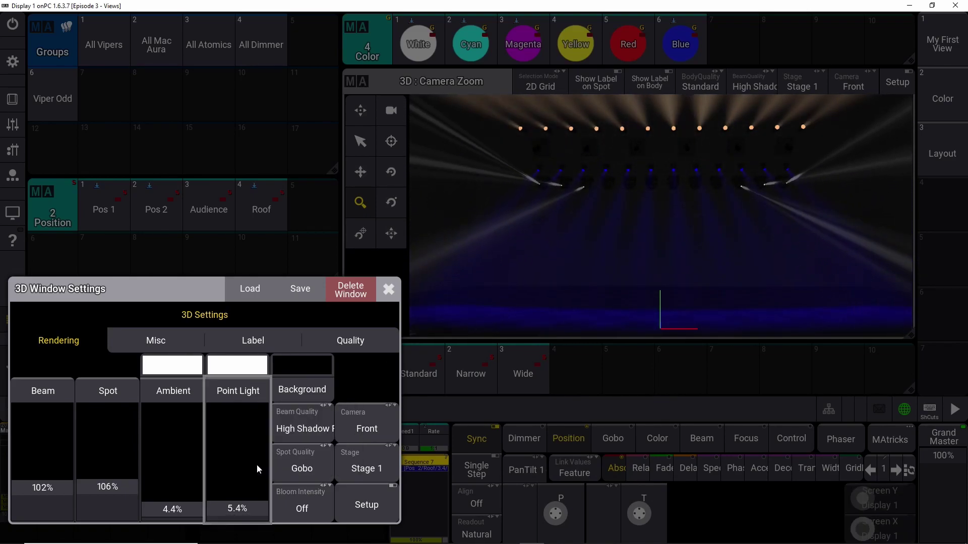
{"action": "left_click", "coordinate": [307, 503]}
{"action": "left_click", "coordinate": [259, 524]}
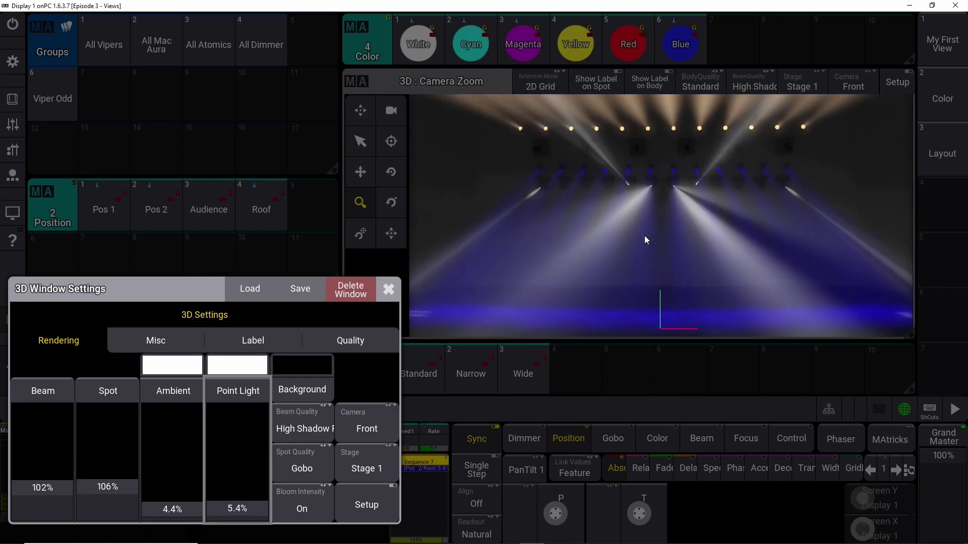
- On the Misc page, enable Show FpS and toggle Wireframe on, then off again
{"action": "left_click", "coordinate": [181, 347]}
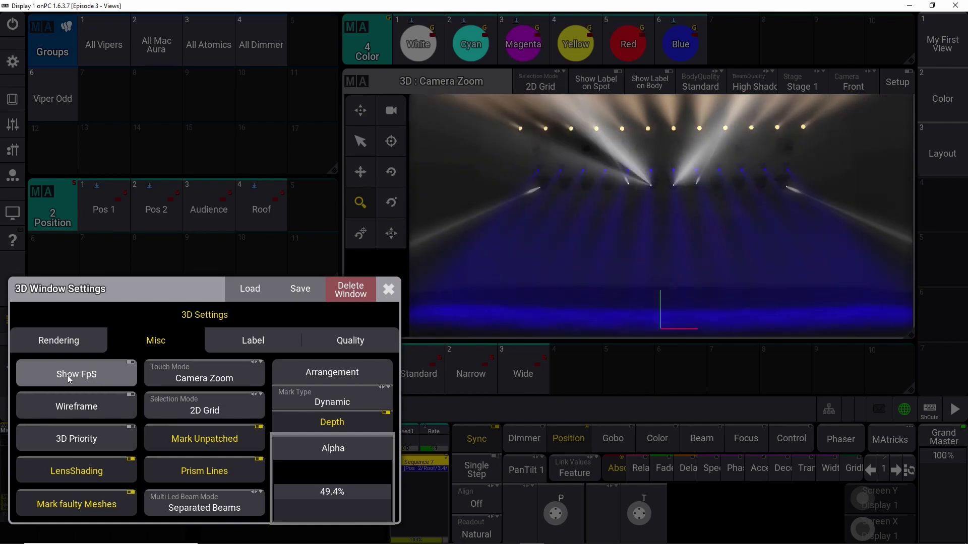
{"action": "left_click", "coordinate": [67, 375]}
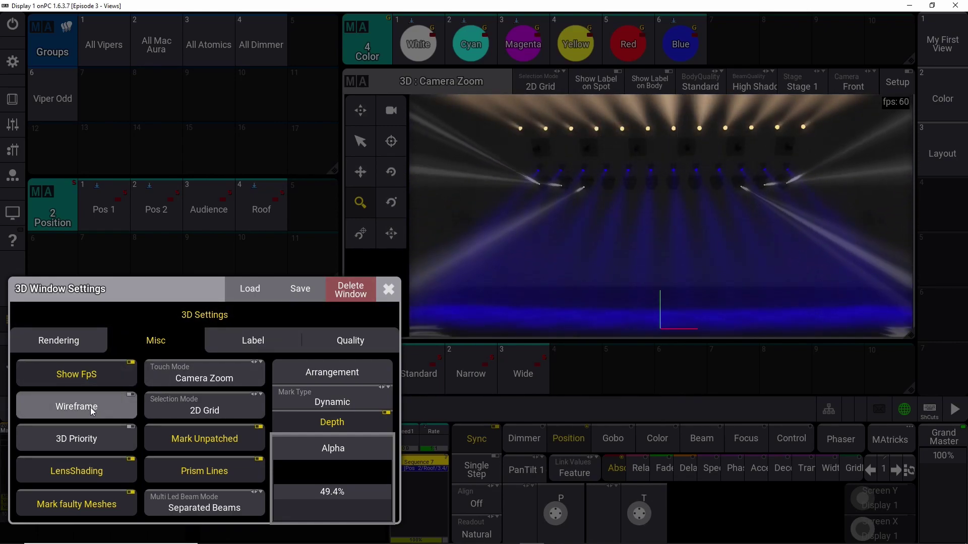
{"action": "left_click", "coordinate": [89, 407]}
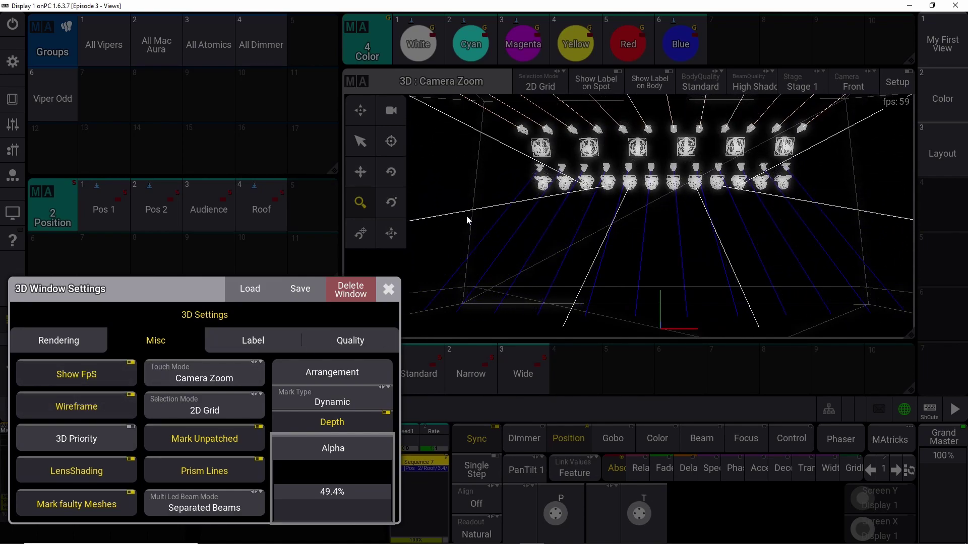
{"action": "left_click", "coordinate": [87, 406]}
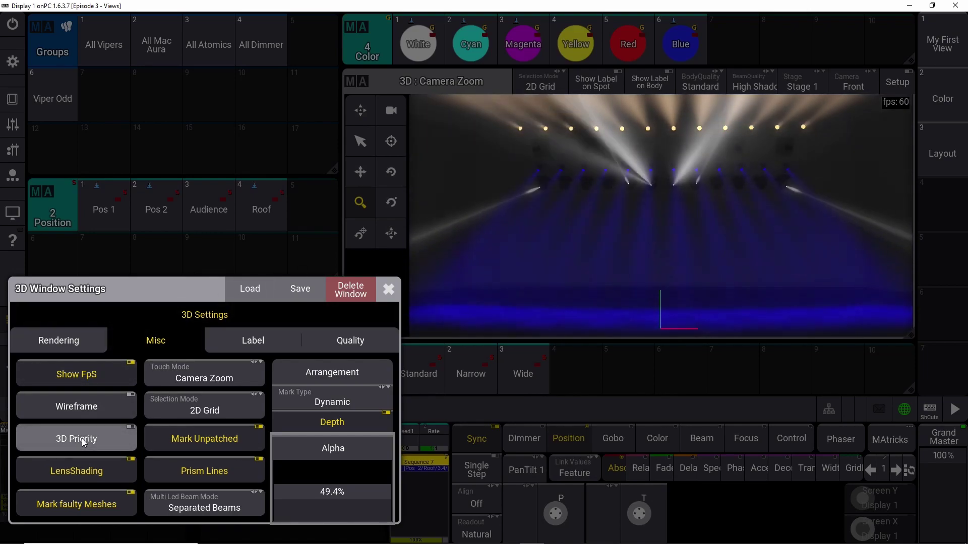
- Enable and confirm 3D Priority, cycle LensShading back on, and open Multi Led Beam Mode
{"action": "left_click", "coordinate": [83, 437]}
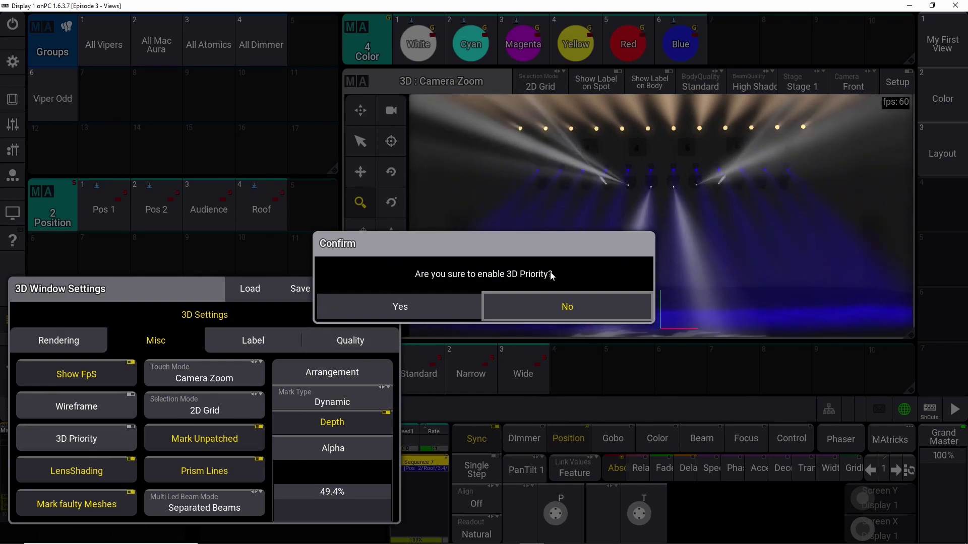
{"action": "left_click", "coordinate": [422, 309]}
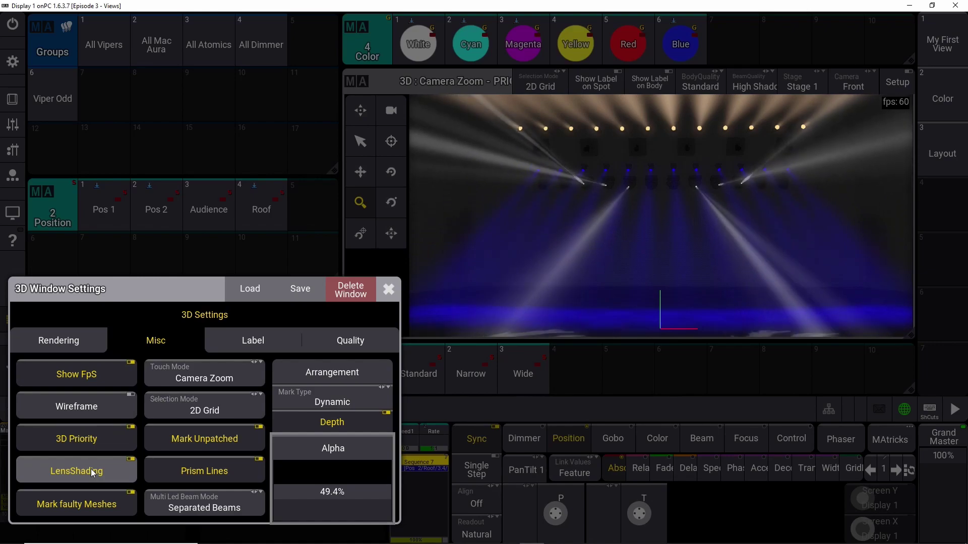
{"action": "left_click", "coordinate": [92, 469]}
{"action": "left_click", "coordinate": [84, 471]}
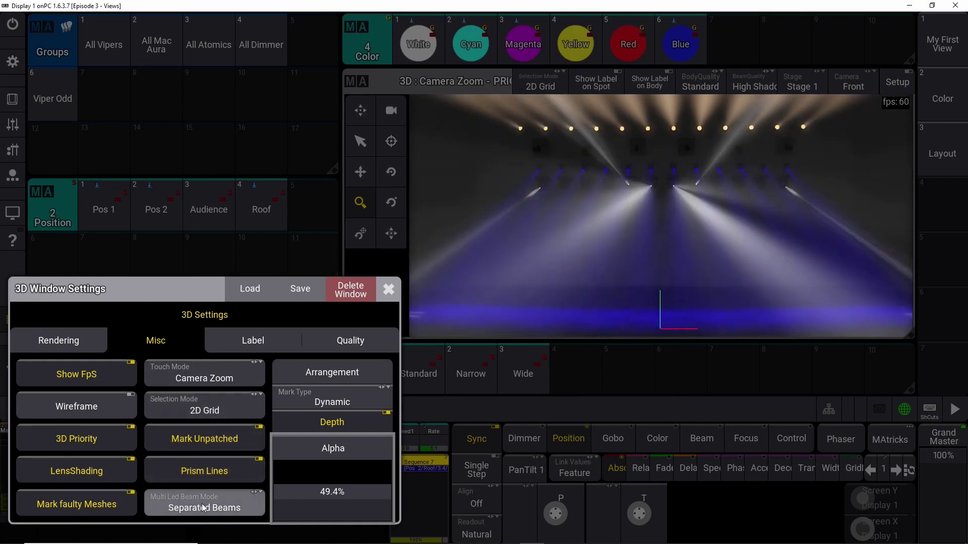
{"action": "left_click", "coordinate": [202, 503]}
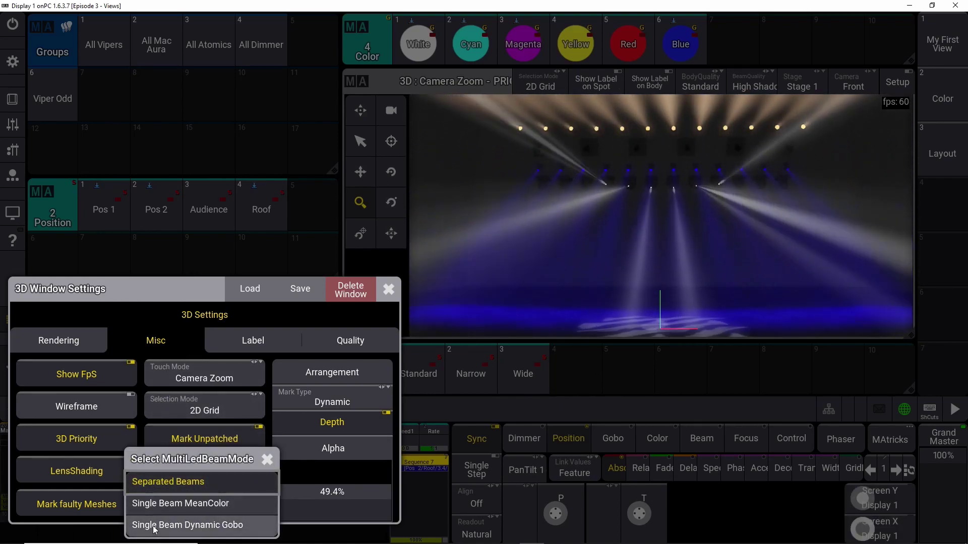
- Choose Single Beam Dynamic Gobo for multi-LED beams and switch to the Label page
{"action": "left_click", "coordinate": [198, 528]}
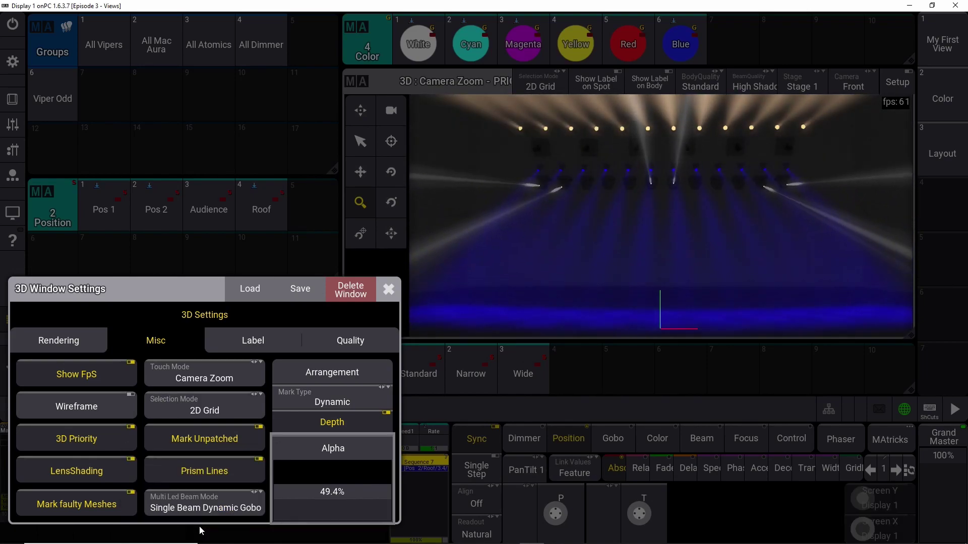
{"action": "left_click", "coordinate": [259, 341]}
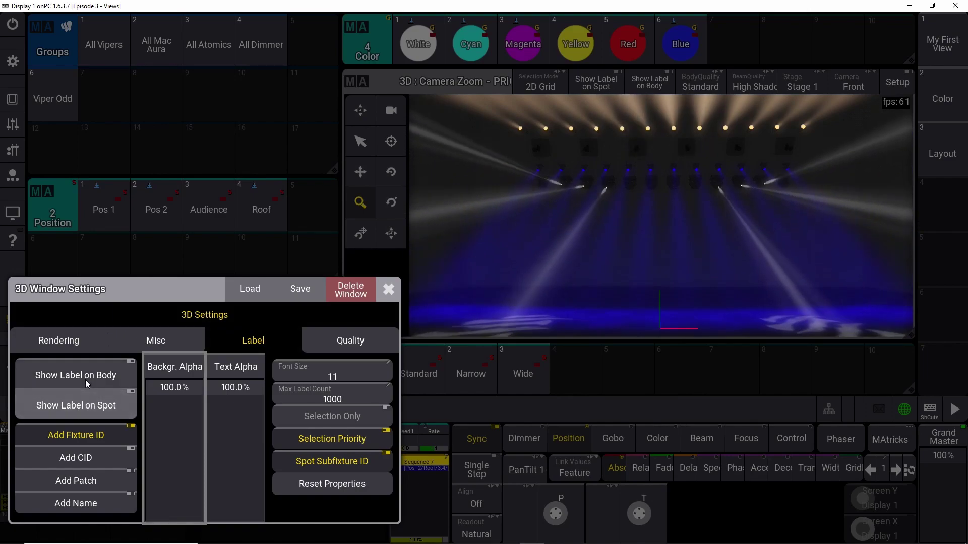
- Turn on Show Label on Body and try the Add CID, Add Patch and Add Name toggles
{"action": "left_click", "coordinate": [57, 378]}
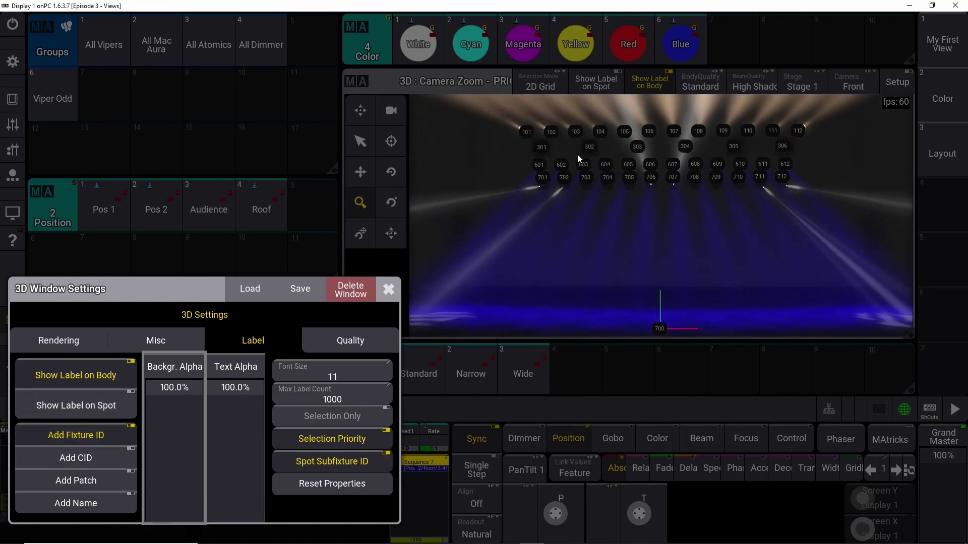
{"action": "left_click", "coordinate": [92, 436]}
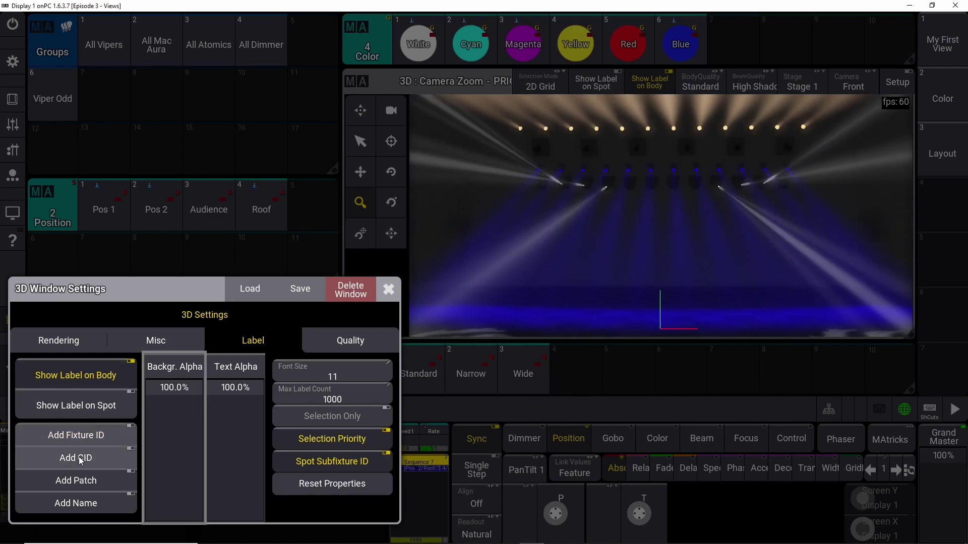
{"action": "left_click", "coordinate": [72, 457]}
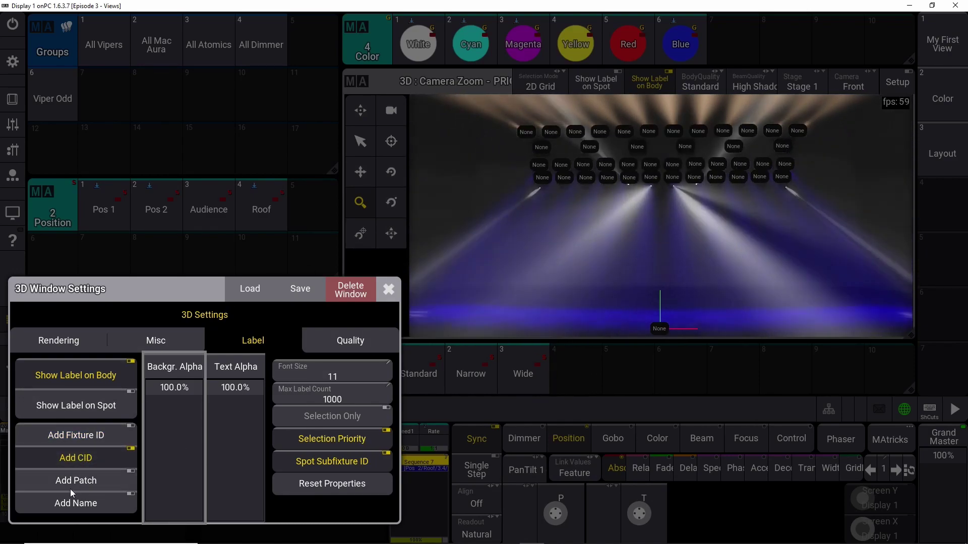
{"action": "left_click", "coordinate": [77, 483]}
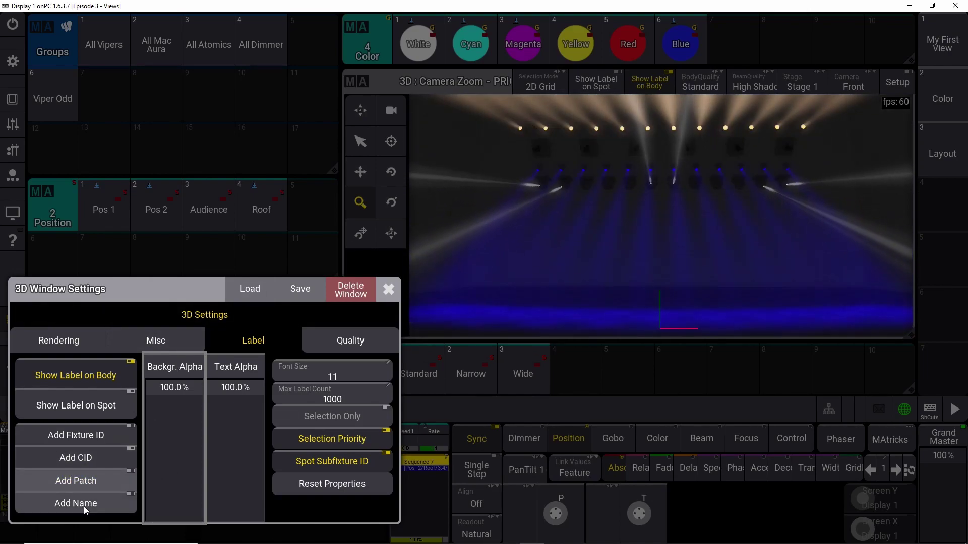
{"action": "left_click", "coordinate": [85, 505]}
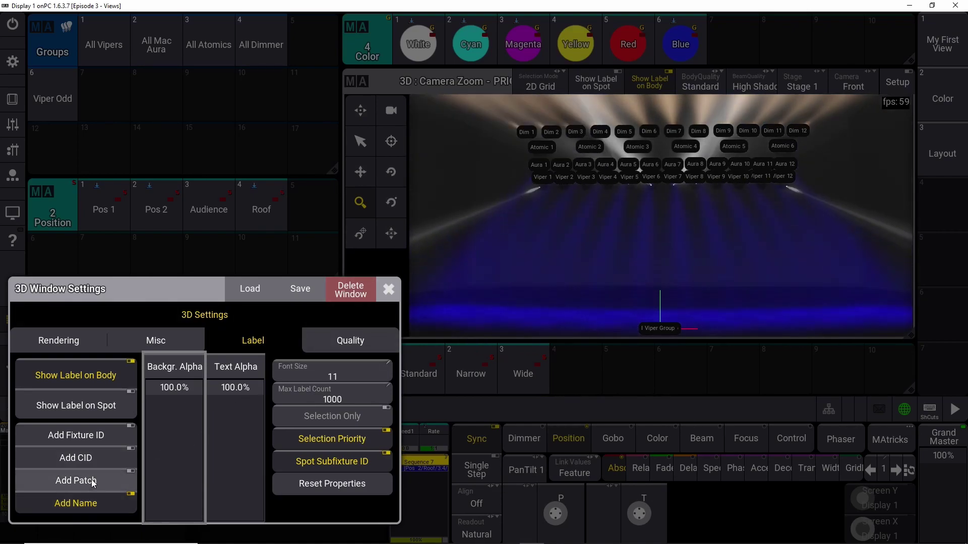
- Adjust the label toggles until only Add Fixture ID remains on
{"action": "left_click", "coordinate": [91, 480]}
{"action": "left_click", "coordinate": [89, 456]}
{"action": "left_click", "coordinate": [92, 437]}
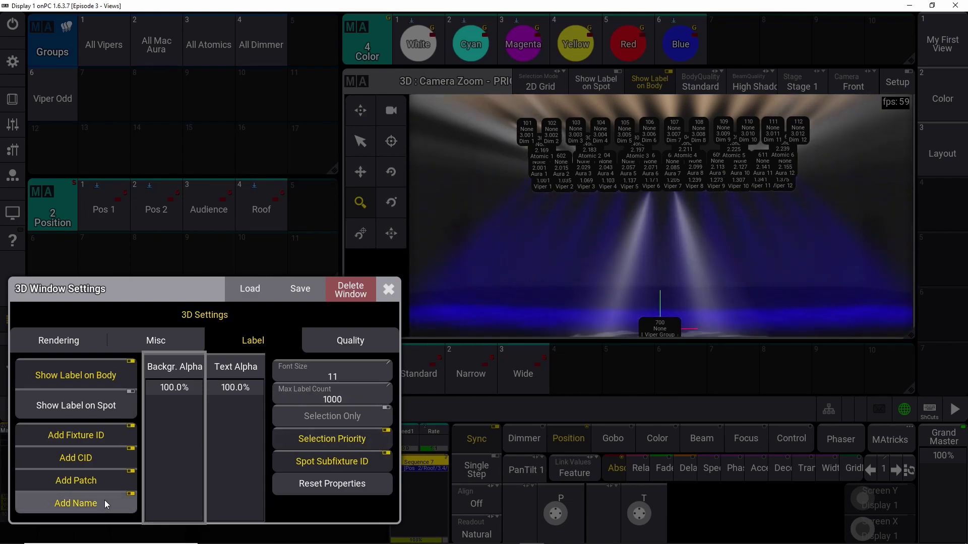
{"action": "left_click", "coordinate": [104, 499]}
{"action": "left_click", "coordinate": [100, 480]}
{"action": "left_click", "coordinate": [93, 435]}
{"action": "left_click", "coordinate": [91, 454]}
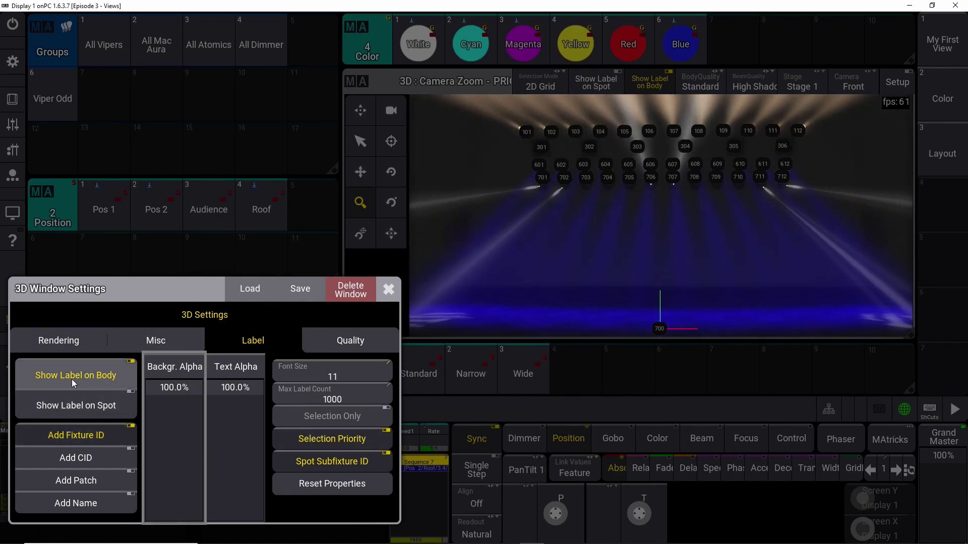
- Re-enable body labels and test label background alpha, leaving it at 100%
{"action": "left_click", "coordinate": [73, 376]}
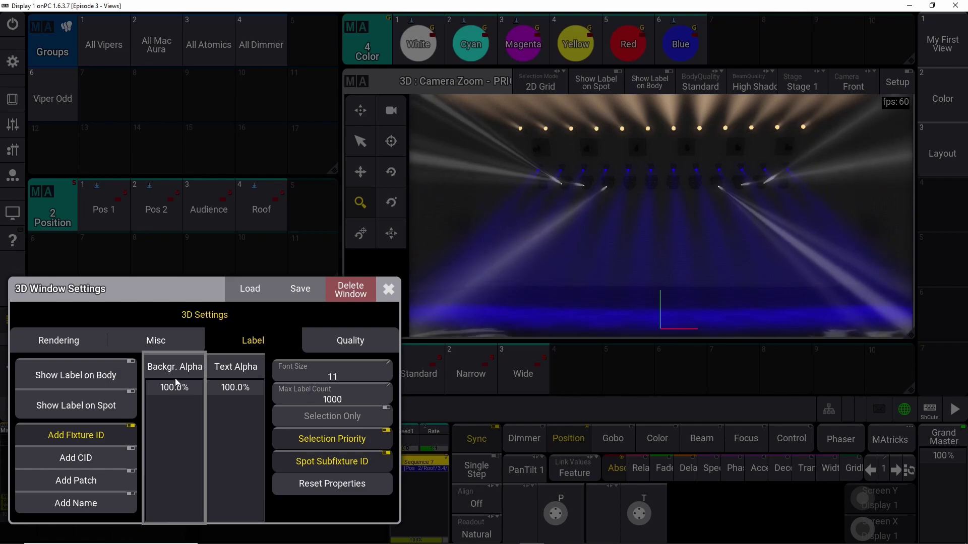
{"action": "left_click", "coordinate": [121, 376]}
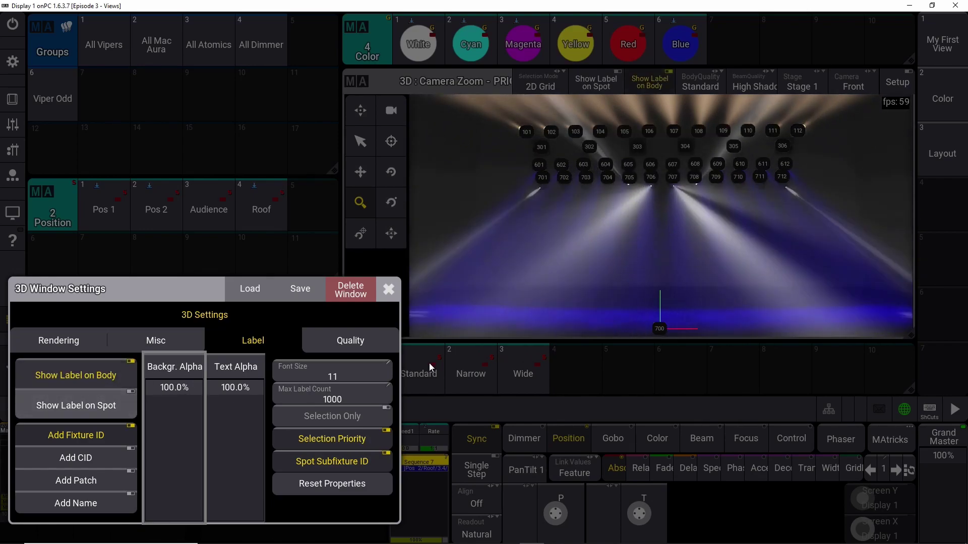
{"action": "left_click_drag", "start_coordinate": [176, 390], "coordinate": [156, 528]}
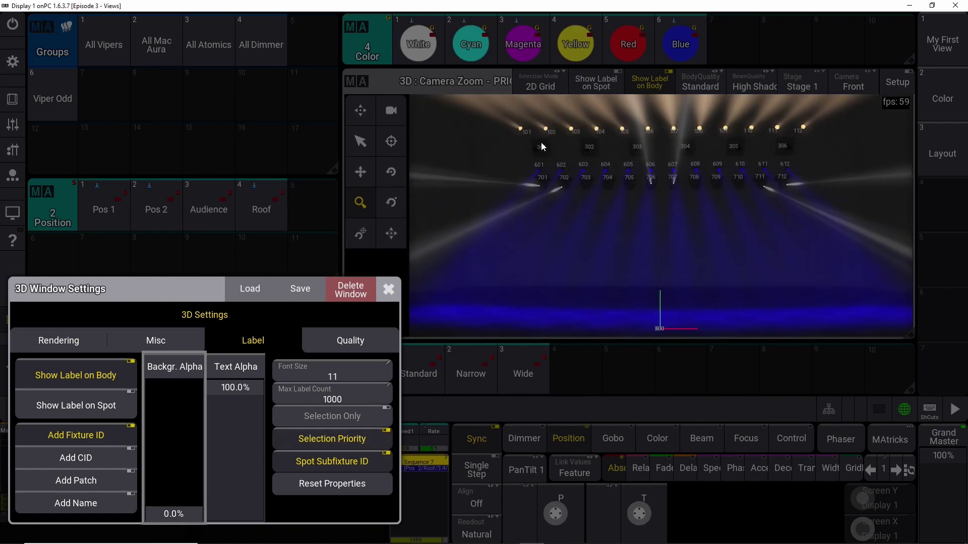
{"action": "mouse_move", "coordinate": [189, 514]}
{"action": "left_mouse_down"}
{"action": "mouse_move", "coordinate": [214, 397]}
{"action": "mouse_move", "coordinate": [247, 387]}
{"action": "mouse_move", "coordinate": [232, 520]}
{"action": "mouse_move", "coordinate": [238, 384]}
{"action": "left_mouse_up"}
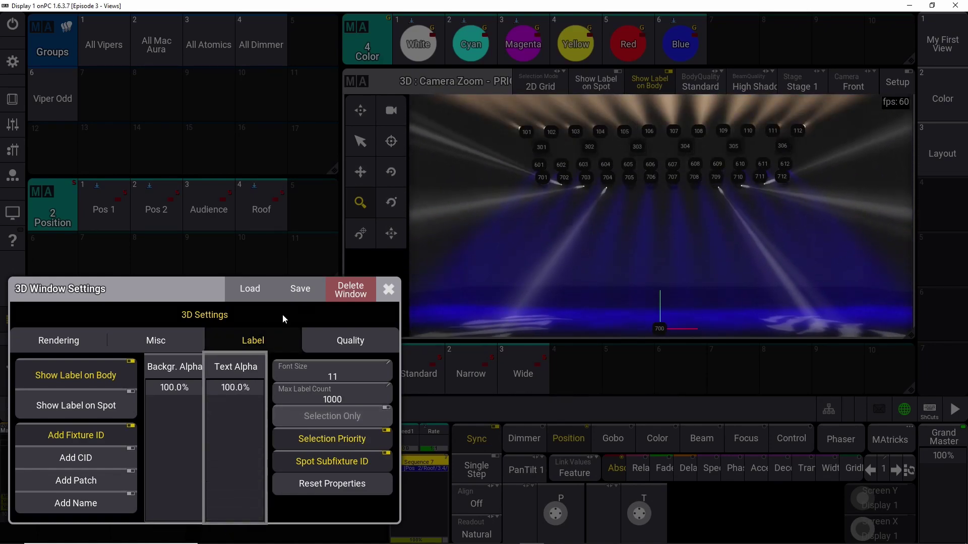
{"action": "left_click", "coordinate": [344, 343]}
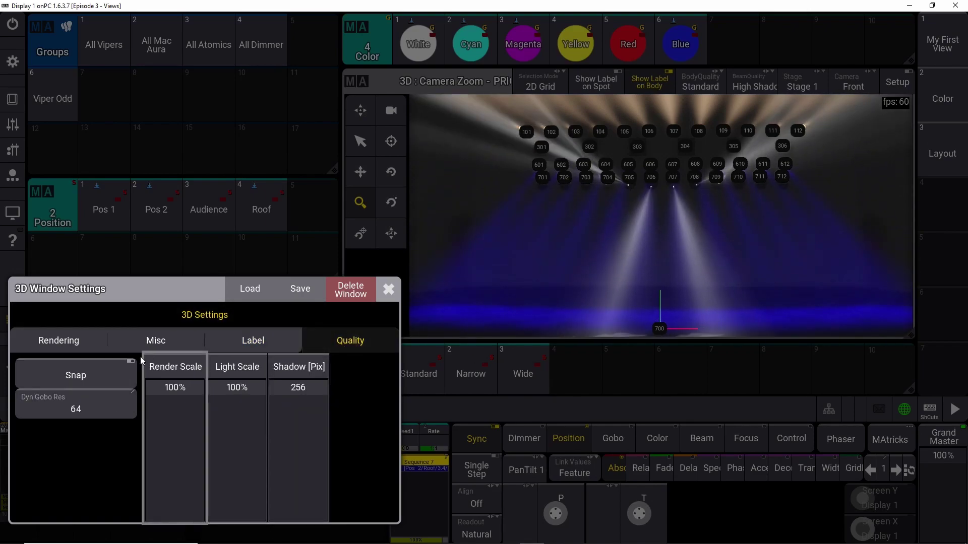
- Leave render and light scale at 100% after testing, set shadows to 256 px, and close
{"action": "mouse_move", "coordinate": [196, 387]}
{"action": "left_mouse_down"}
{"action": "mouse_move", "coordinate": [164, 528]}
{"action": "mouse_move", "coordinate": [198, 371]}
{"action": "mouse_move", "coordinate": [184, 527]}
{"action": "left_mouse_up"}
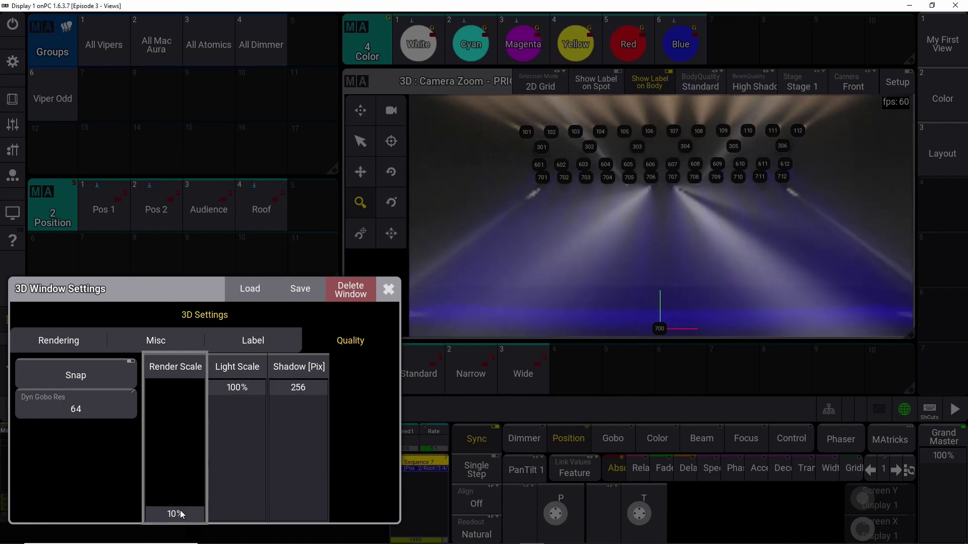
{"action": "left_click_drag", "start_coordinate": [190, 492], "coordinate": [188, 371]}
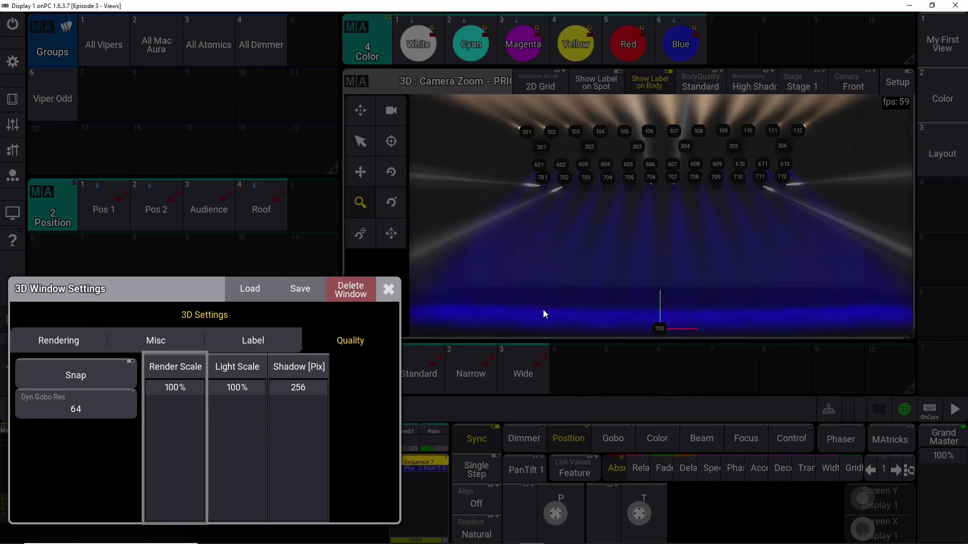
{"action": "left_click", "coordinate": [245, 385]}
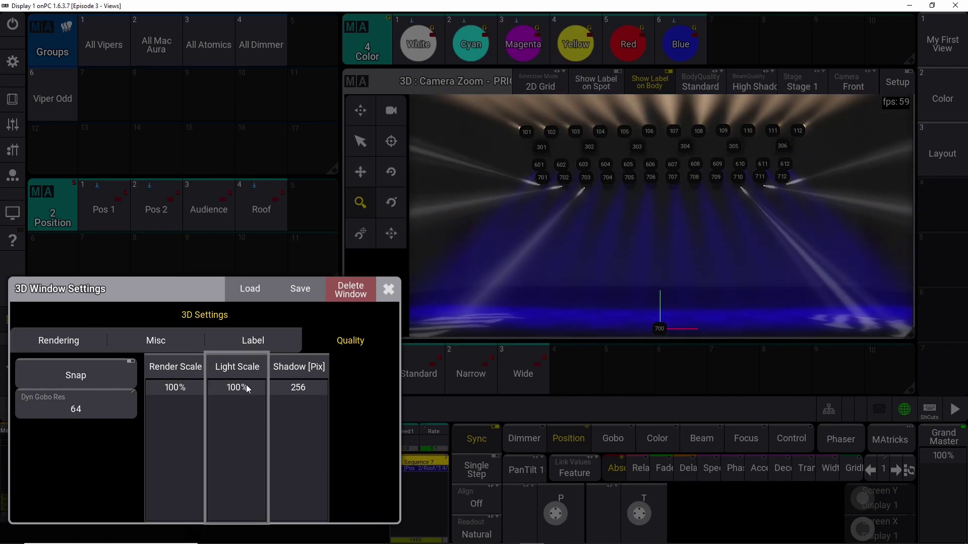
{"action": "left_click_drag", "start_coordinate": [246, 384], "coordinate": [236, 539]}
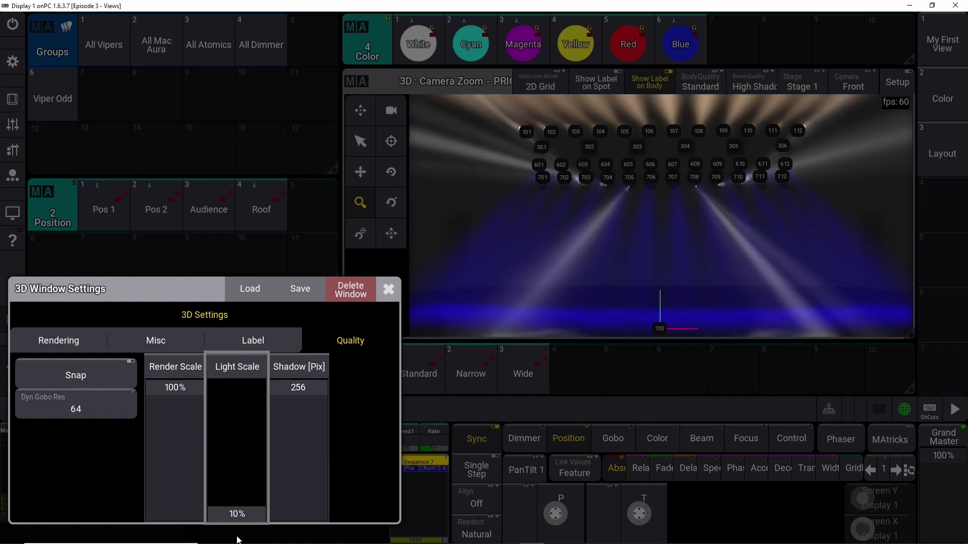
{"action": "mouse_move", "coordinate": [246, 510]}
{"action": "left_mouse_down"}
{"action": "mouse_move", "coordinate": [257, 397]}
{"action": "mouse_move", "coordinate": [282, 344]}
{"action": "left_mouse_up"}
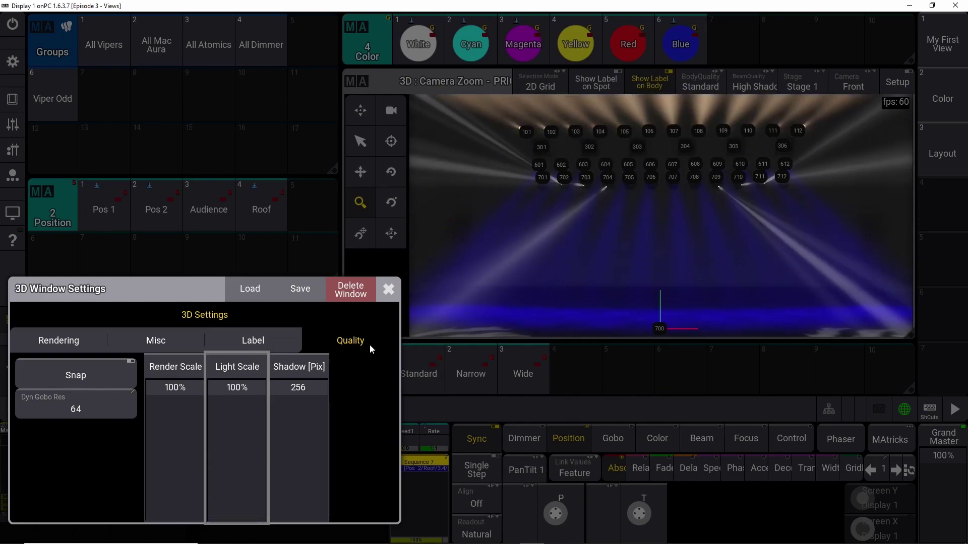
{"action": "mouse_move", "coordinate": [242, 386]}
{"action": "left_mouse_down"}
{"action": "mouse_move", "coordinate": [255, 394]}
{"action": "mouse_move", "coordinate": [250, 515]}
{"action": "left_mouse_up"}
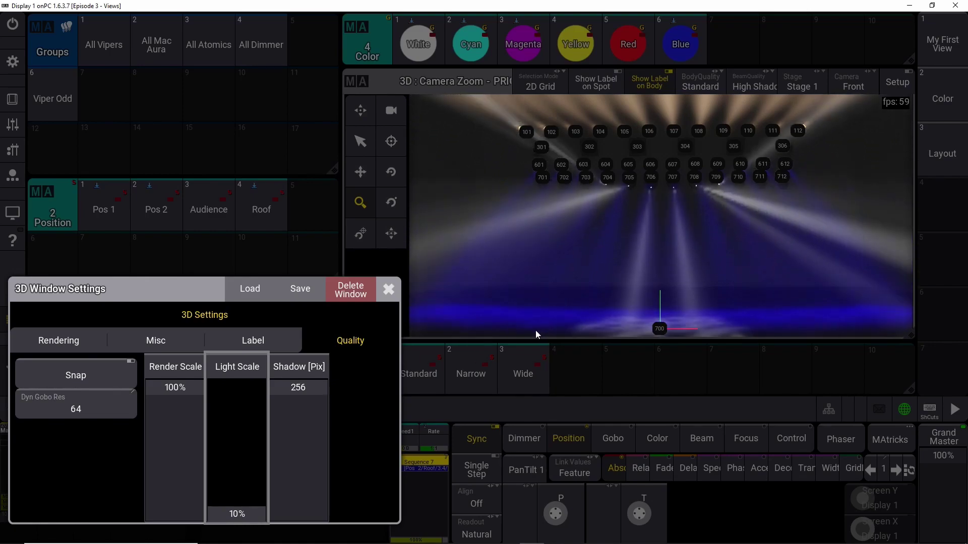
{"action": "mouse_move", "coordinate": [243, 495]}
{"action": "left_mouse_down"}
{"action": "mouse_move", "coordinate": [287, 372]}
{"action": "mouse_move", "coordinate": [299, 518]}
{"action": "left_mouse_up"}
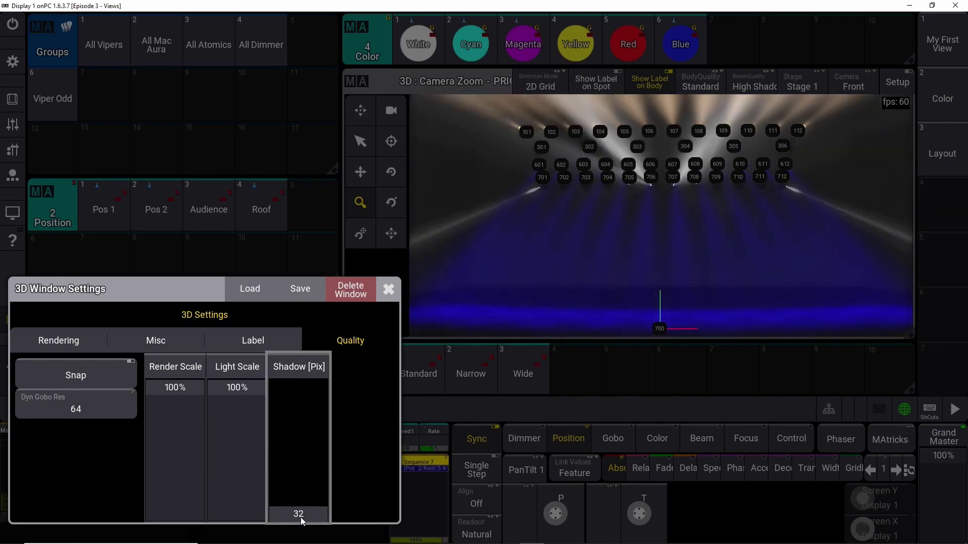
{"action": "left_click_drag", "start_coordinate": [300, 518], "coordinate": [303, 402]}
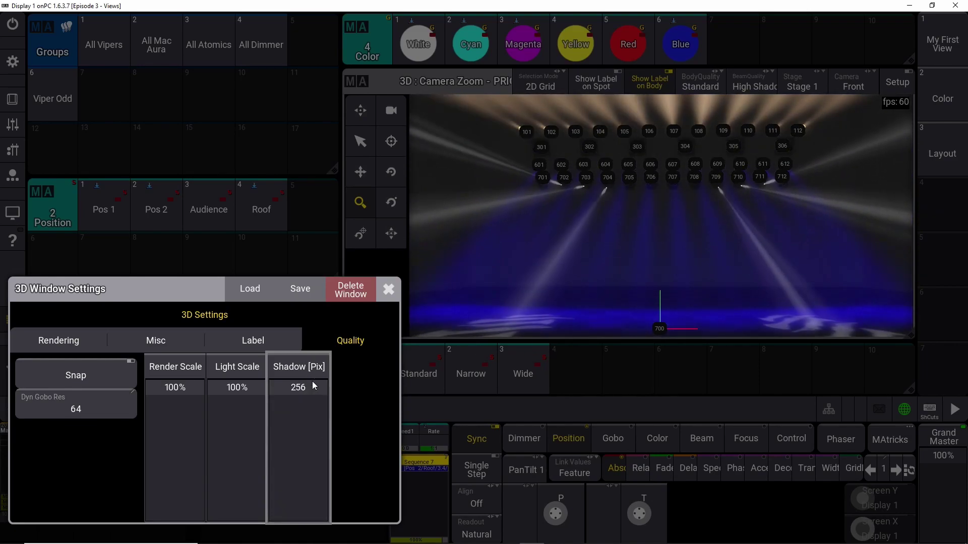
{"action": "left_click", "coordinate": [387, 290]}
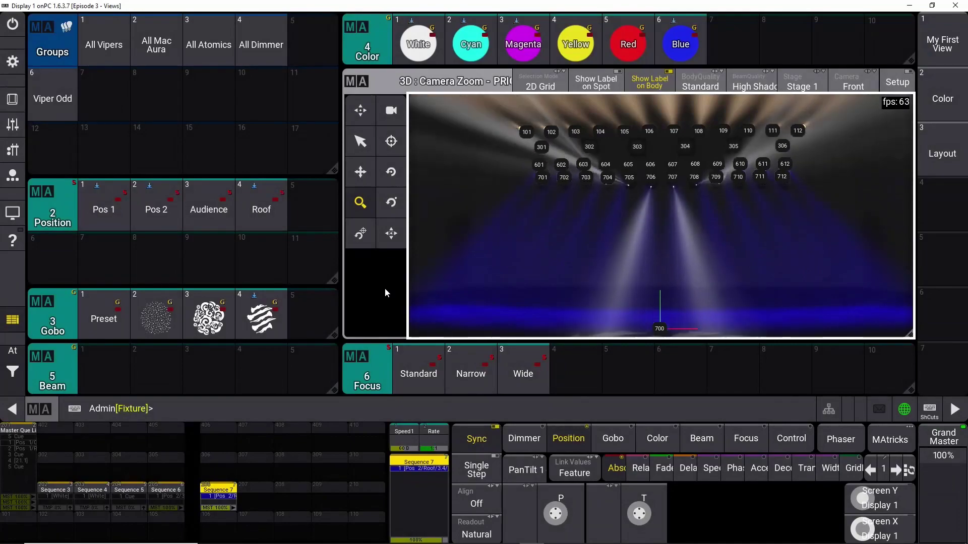